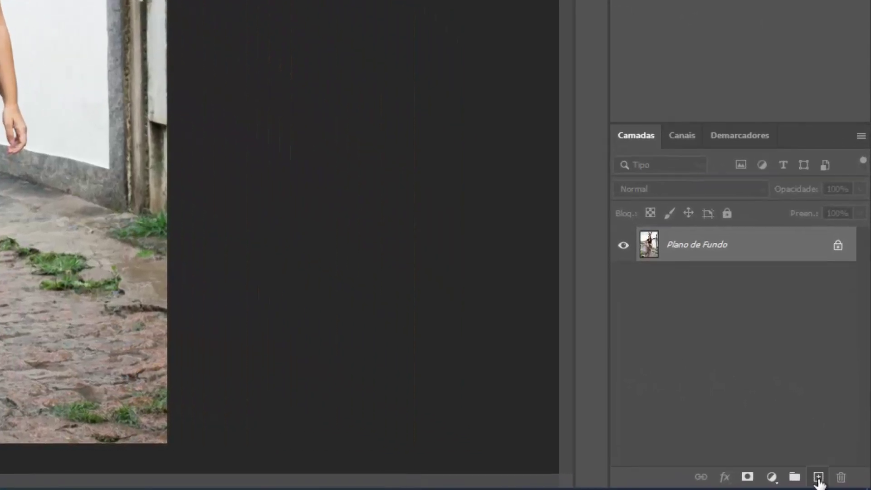
# - Add an empty Camada 1 above the background and set Clone Stamp to sample All Layers
pyautogui.click(819, 478)
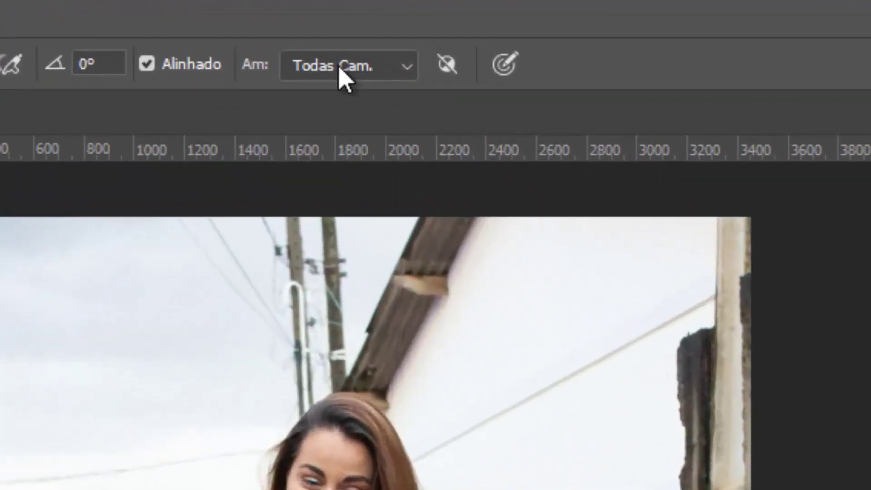
pyautogui.click(341, 73)
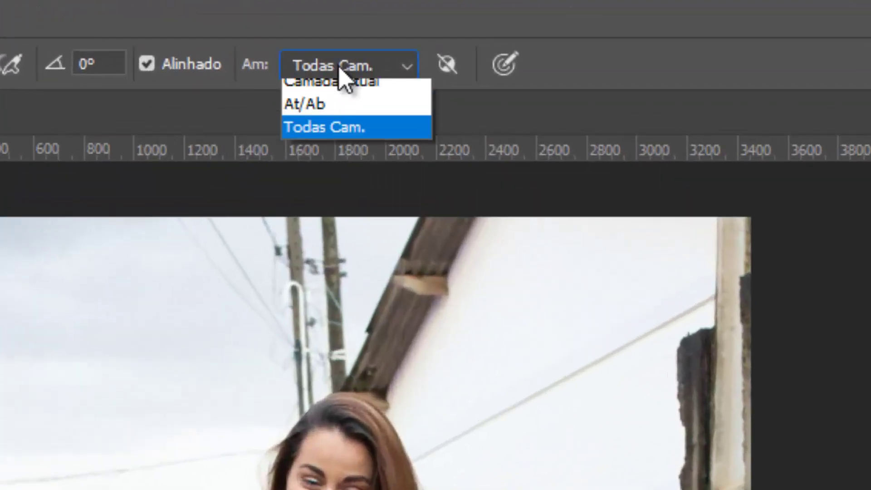
pyautogui.click(331, 139)
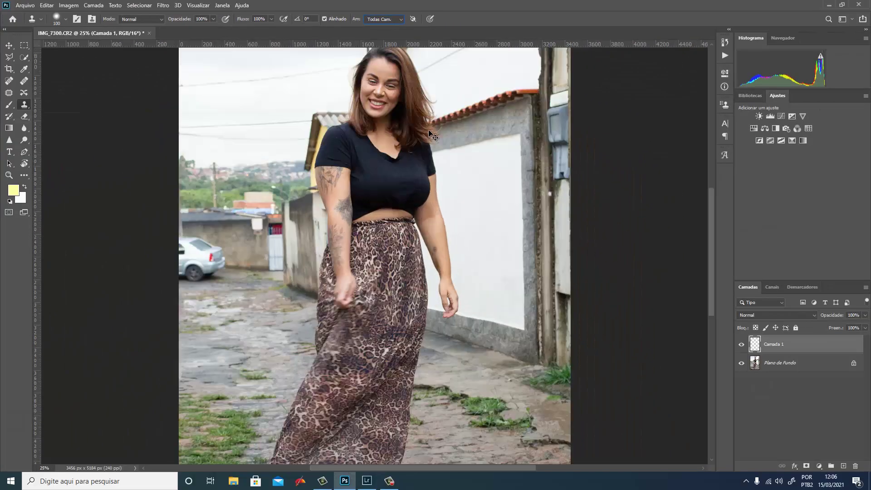
pyautogui.hotkey('ctrl', '+')
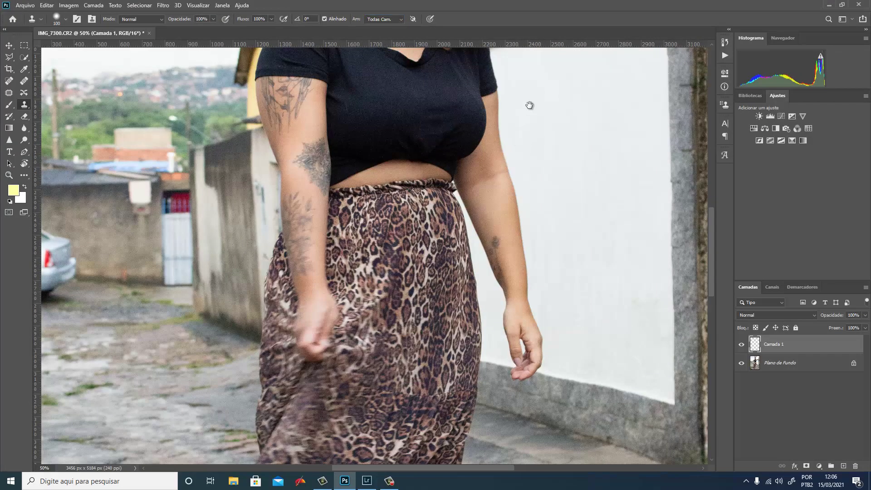
# - Clone out the overhead wire and its faint and darker copies across the white wall
pyautogui.moveTo(530, 106)
pyautogui.mouseDown()
pyautogui.moveTo(496, 342)
pyautogui.moveTo(440, 424)
pyautogui.moveTo(420, 397)
pyautogui.mouseUp()
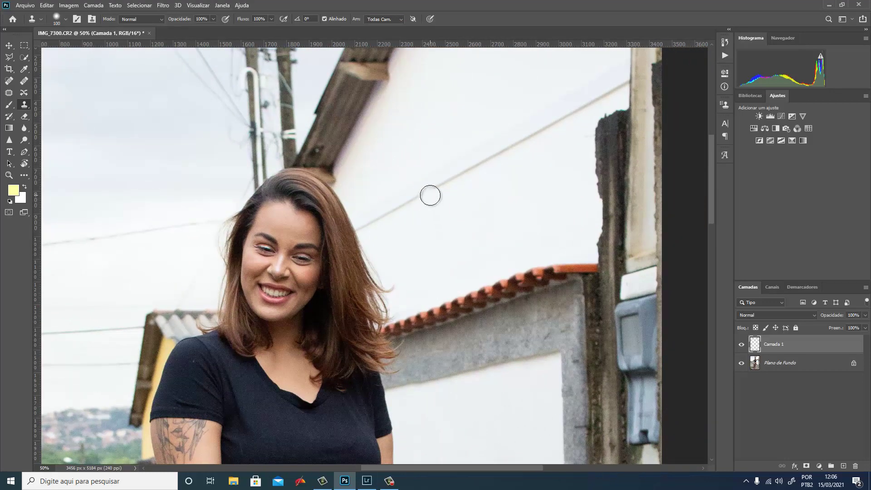
pyautogui.moveTo(427, 192)
pyautogui.mouseDown()
pyautogui.moveTo(411, 205)
pyautogui.moveTo(486, 151)
pyautogui.moveTo(445, 185)
pyautogui.moveTo(455, 142)
pyautogui.mouseUp()
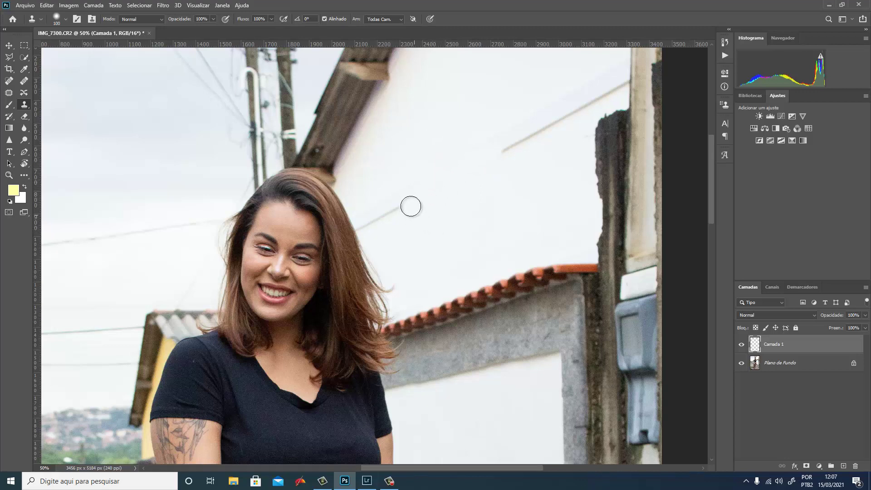
pyautogui.moveTo(410, 206); pyautogui.dragTo(366, 228)
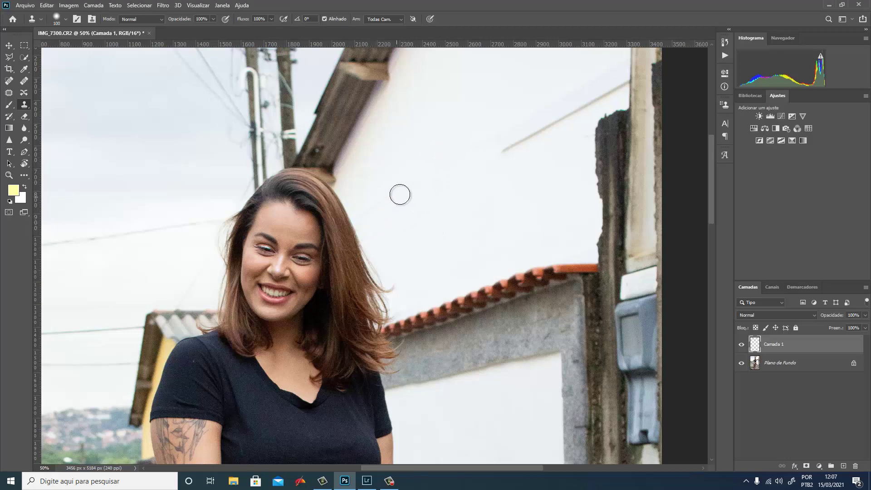
pyautogui.click(507, 157)
pyautogui.moveTo(525, 129)
pyautogui.mouseDown()
pyautogui.moveTo(517, 140)
pyautogui.moveTo(532, 111)
pyautogui.mouseUp()
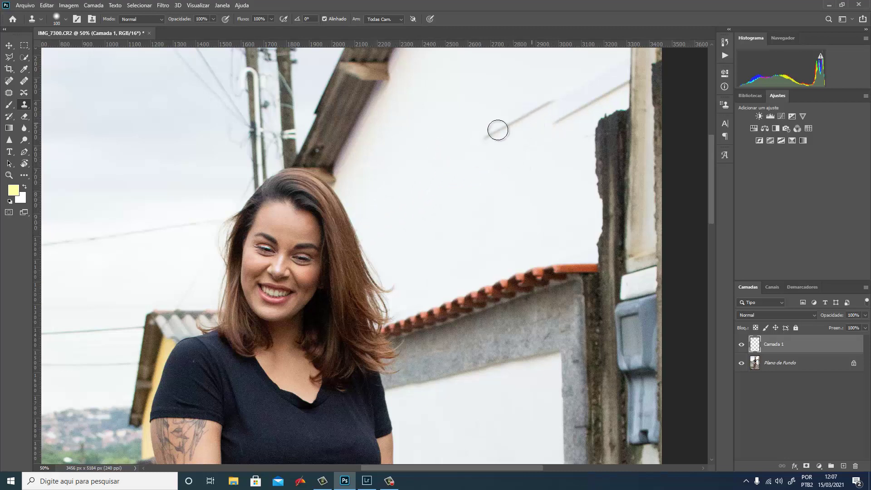
pyautogui.moveTo(486, 137)
pyautogui.mouseDown()
pyautogui.moveTo(545, 109)
pyautogui.moveTo(568, 121)
pyautogui.moveTo(543, 142)
pyautogui.moveTo(549, 148)
pyautogui.mouseUp()
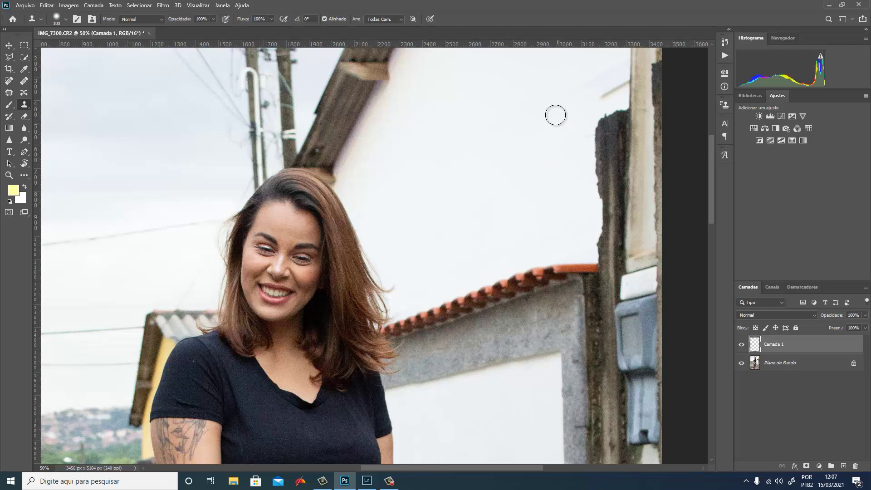
# - Sample clean wall and clone away the wire beside the pole and along the pole edge
pyautogui.keyDown('alt'); pyautogui.click(580, 72); pyautogui.keyUp('alt')
pyautogui.moveTo(595, 95); pyautogui.dragTo(619, 83)
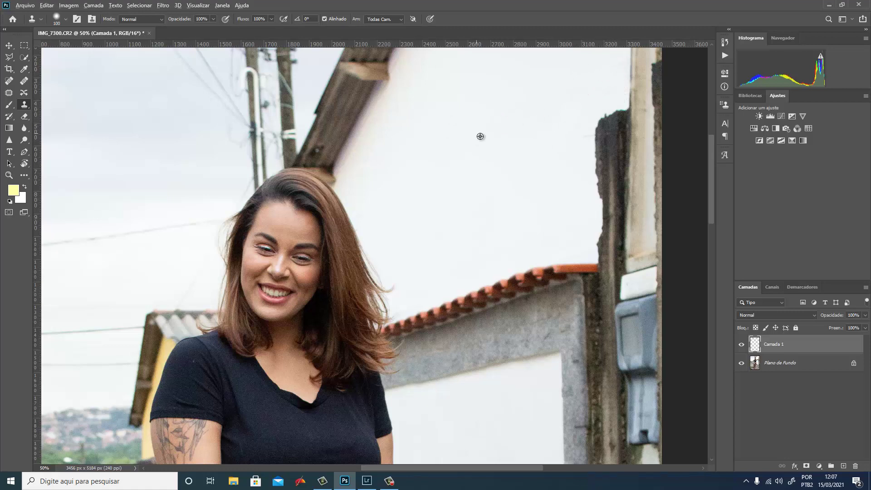
pyautogui.moveTo(632, 102)
pyautogui.mouseDown()
pyautogui.moveTo(632, 87)
pyautogui.moveTo(632, 102)
pyautogui.mouseUp()
pyautogui.keyDown('alt'); pyautogui.click(633, 60); pyautogui.keyUp('alt')
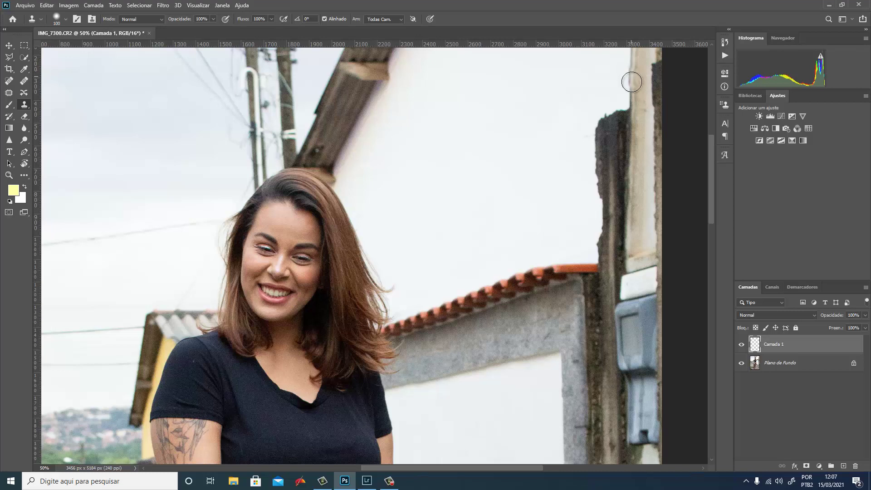
pyautogui.moveTo(633, 63); pyautogui.dragTo(633, 85)
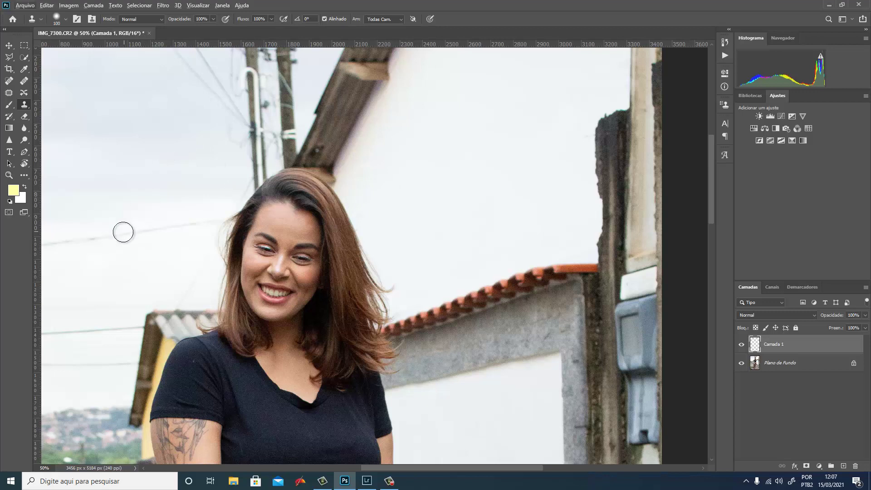
pyautogui.moveTo(119, 234)
pyautogui.mouseDown()
pyautogui.moveTo(244, 251)
pyautogui.moveTo(456, 169)
pyautogui.mouseUp()
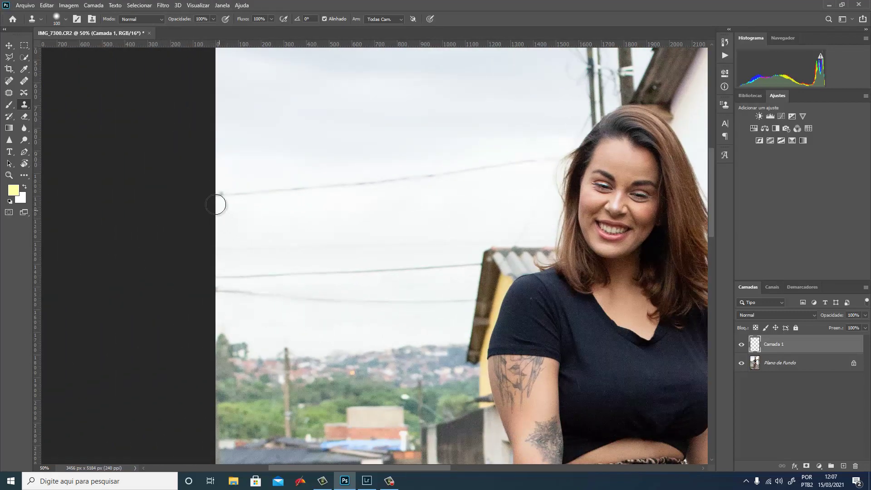
# - Clone clean sky over the upper, lower and lowest power lines left of the woman
pyautogui.moveTo(216, 205); pyautogui.dragTo(383, 181)
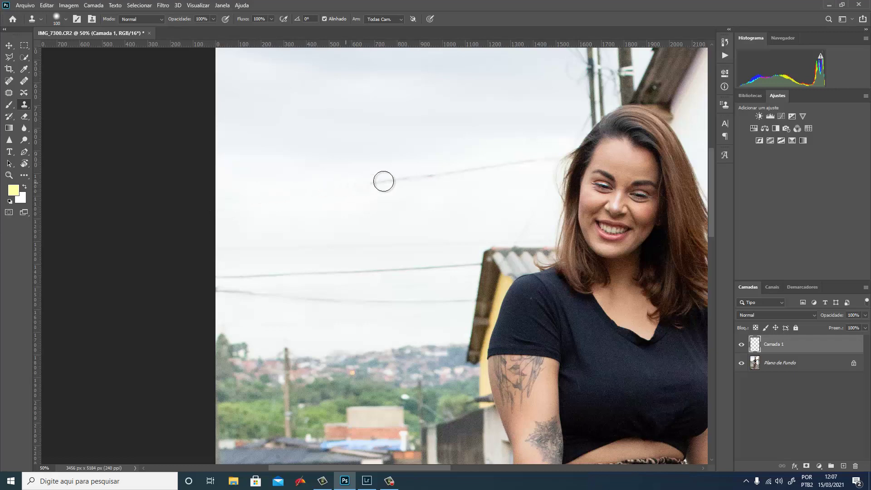
pyautogui.moveTo(384, 181); pyautogui.dragTo(555, 155)
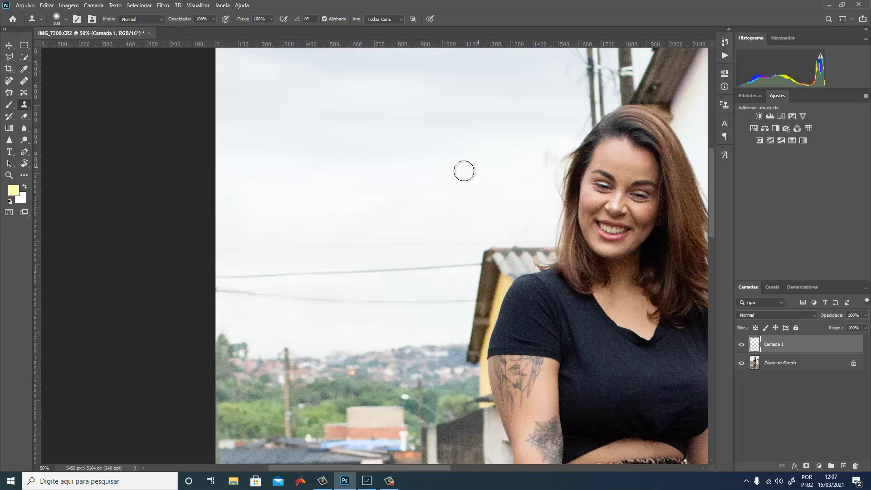
pyautogui.keyDown('alt'); pyautogui.click(236, 224); pyautogui.keyUp('alt')
pyautogui.moveTo(224, 246); pyautogui.dragTo(473, 239)
pyautogui.keyDown('alt'); pyautogui.click(218, 263); pyautogui.keyUp('alt')
pyautogui.moveTo(225, 278); pyautogui.dragTo(461, 270)
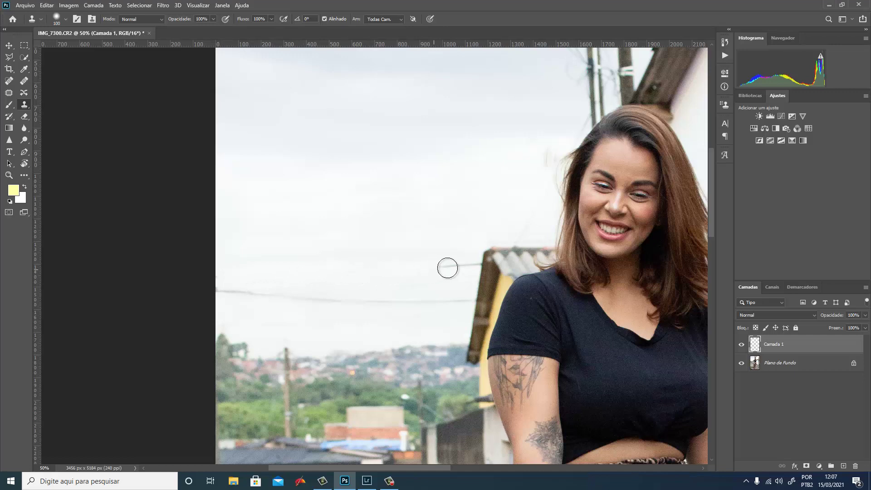
# - Clone away the remaining power line and the small dark blob in the sky
pyautogui.keyDown('alt'); pyautogui.click(480, 282); pyautogui.keyUp('alt')
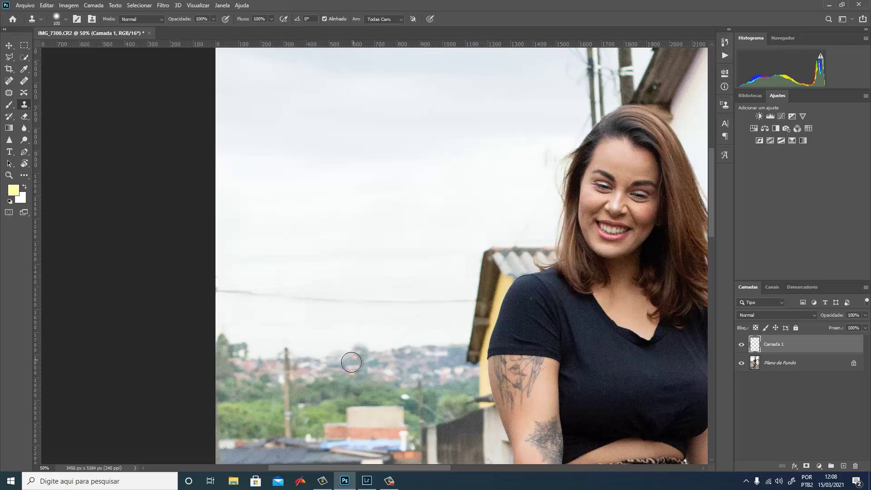
pyautogui.moveTo(222, 297); pyautogui.dragTo(455, 313)
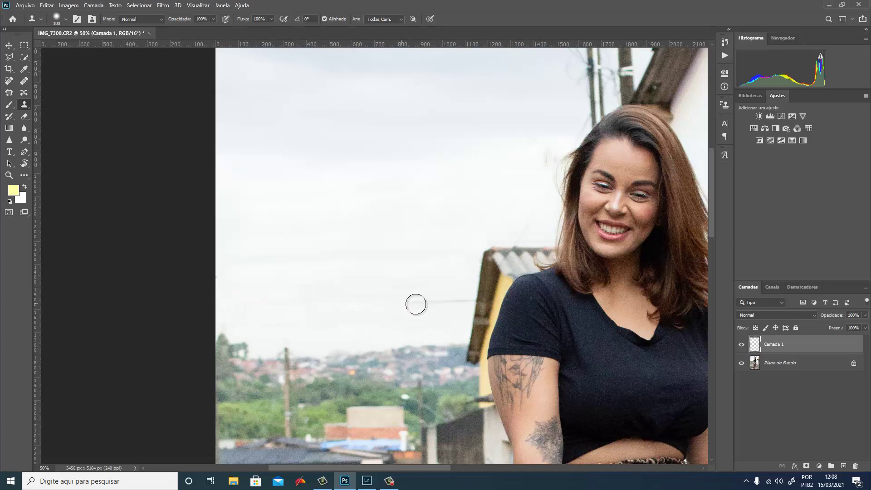
pyautogui.keyDown('alt'); pyautogui.click(455, 328); pyautogui.keyUp('alt')
pyautogui.moveTo(461, 302); pyautogui.dragTo(461, 300)
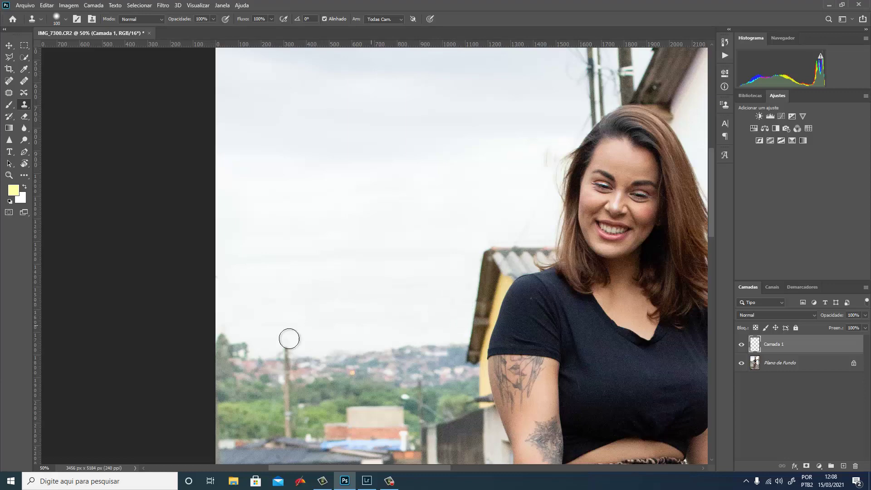
pyautogui.scroll(1, 270, 355)
# - Clone road texture over the car's bumper and underside, lightening the dark streaks beneath it
pyautogui.scroll(-2, 272, 359)
pyautogui.scroll(-3, 275, 360)
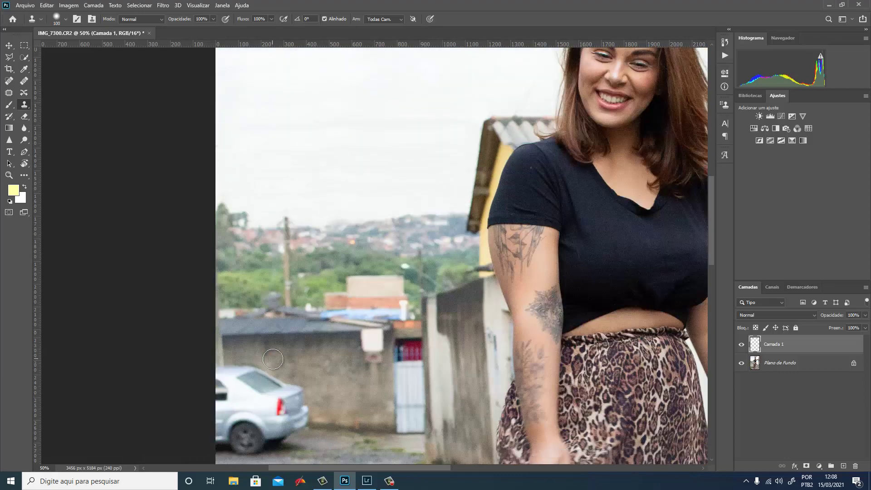
pyautogui.scroll(-2, 277, 361)
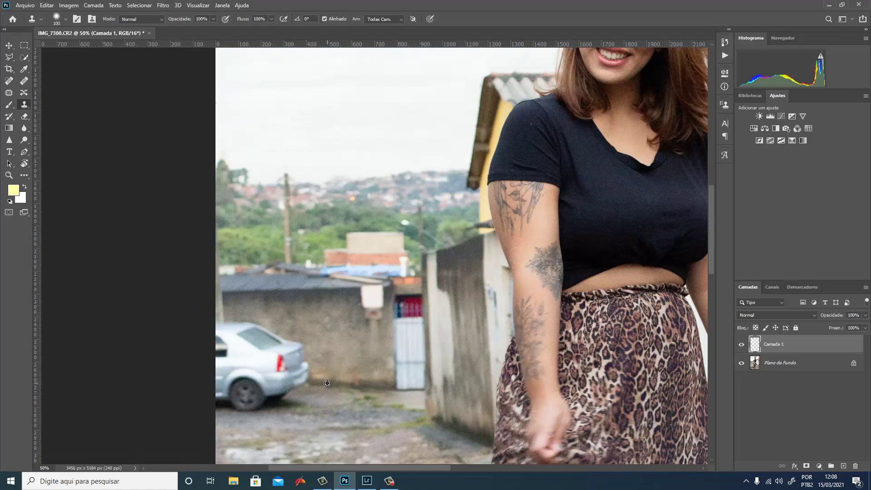
pyautogui.moveTo(305, 380); pyautogui.dragTo(220, 374)
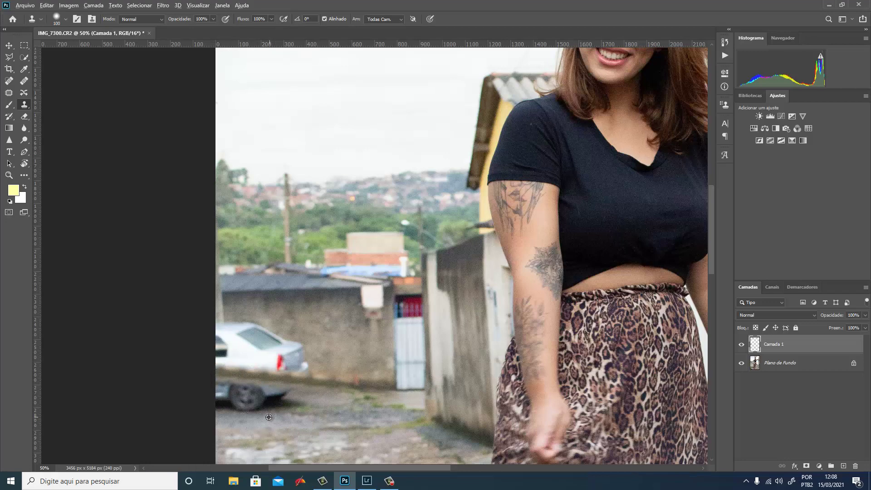
pyautogui.moveTo(326, 398); pyautogui.dragTo(293, 397)
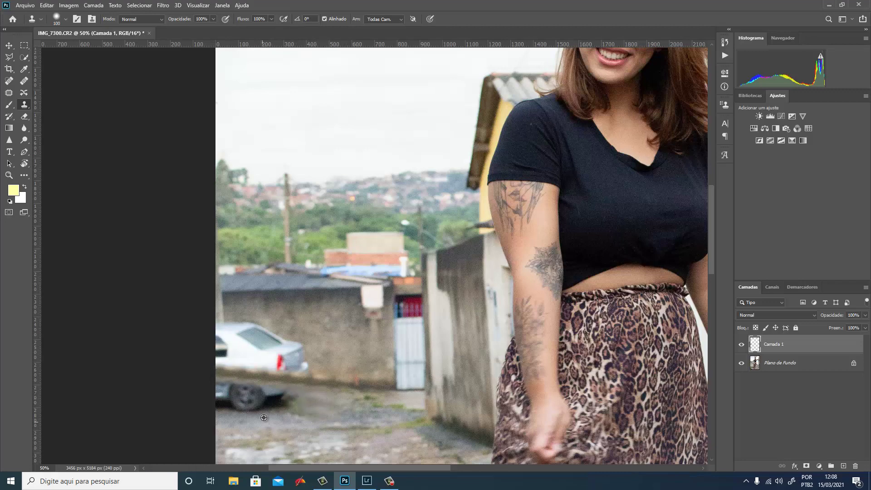
pyautogui.moveTo(263, 413)
pyautogui.mouseDown()
pyautogui.moveTo(290, 405)
pyautogui.moveTo(221, 404)
pyautogui.moveTo(272, 411)
pyautogui.mouseUp()
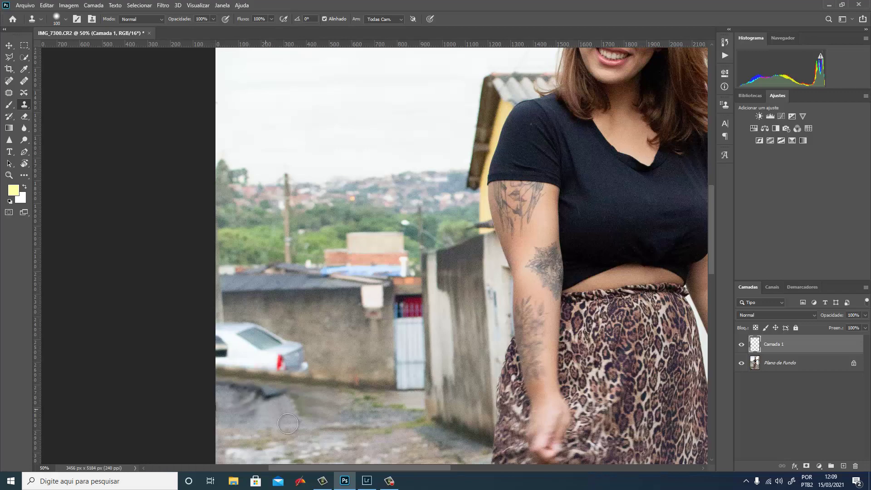
pyautogui.hotkey('ctrl', 'z')
pyautogui.moveTo(304, 395)
pyautogui.mouseDown()
pyautogui.moveTo(314, 402)
pyautogui.moveTo(294, 411)
pyautogui.mouseUp()
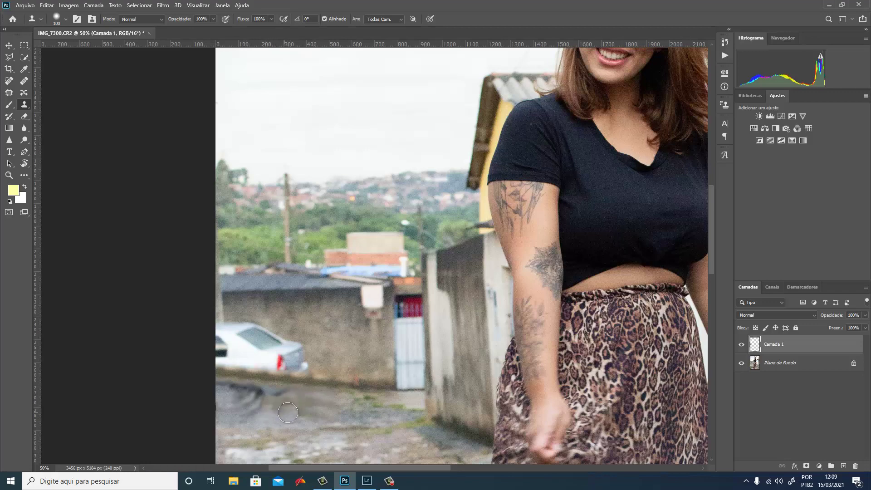
pyautogui.keyDown('alt'); pyautogui.click(296, 404); pyautogui.keyUp('alt')
pyautogui.moveTo(296, 404)
pyautogui.mouseDown()
pyautogui.moveTo(271, 412)
pyautogui.moveTo(241, 397)
pyautogui.moveTo(220, 401)
pyautogui.mouseUp()
pyautogui.keyDown('alt'); pyautogui.click(262, 414); pyautogui.keyUp('alt')
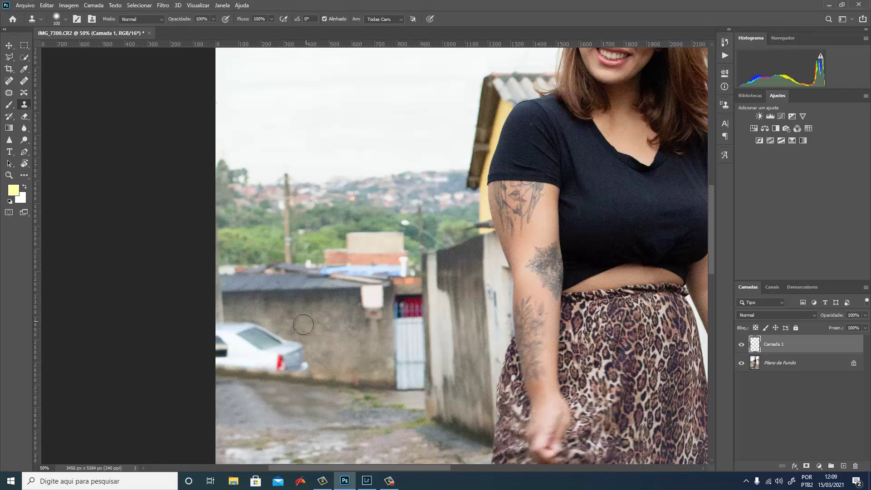
# - Paint wall texture over the car's rear bumper, rear window, roof and left edge
pyautogui.moveTo(302, 345); pyautogui.dragTo(312, 371)
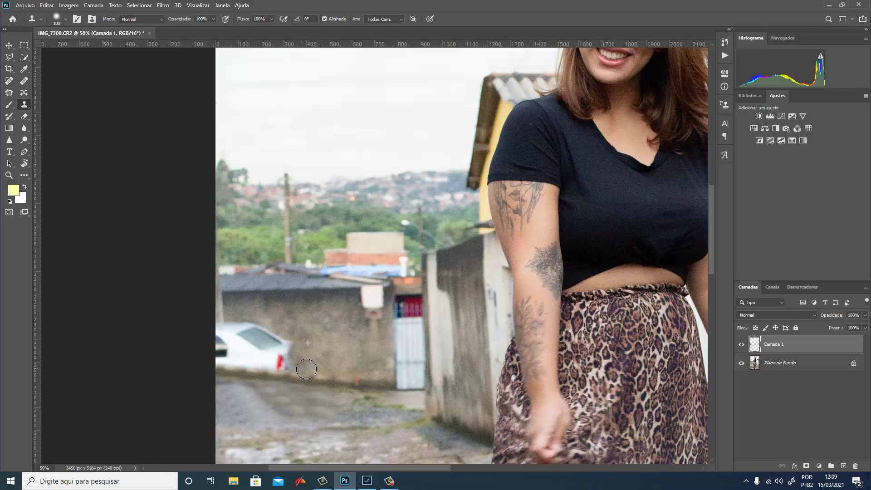
pyautogui.moveTo(299, 324); pyautogui.dragTo(248, 329)
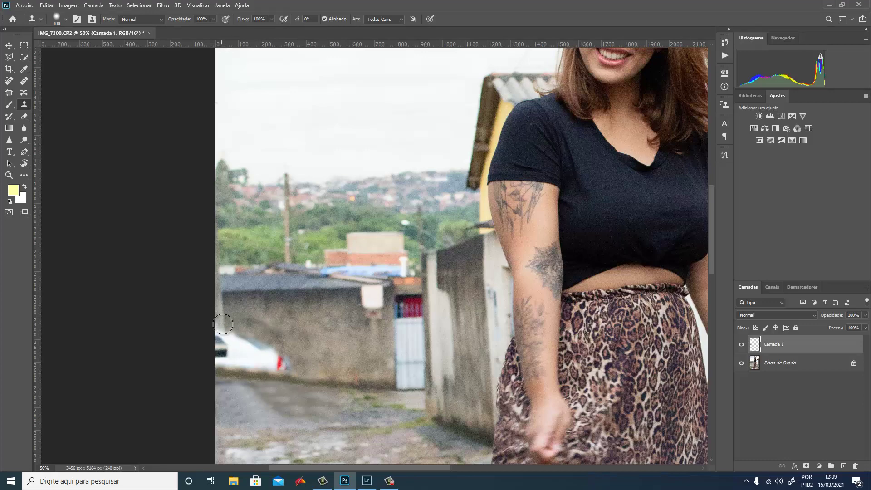
pyautogui.moveTo(223, 324); pyautogui.dragTo(222, 334)
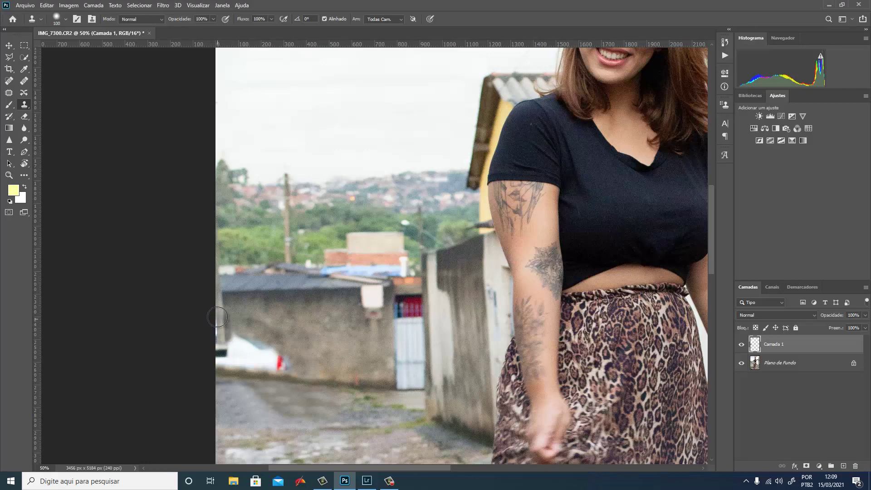
pyautogui.keyDown('alt'); pyautogui.click(218, 316); pyautogui.keyUp('alt')
pyautogui.moveTo(222, 344); pyautogui.dragTo(224, 368)
pyautogui.moveTo(224, 375); pyautogui.dragTo(164, 414)
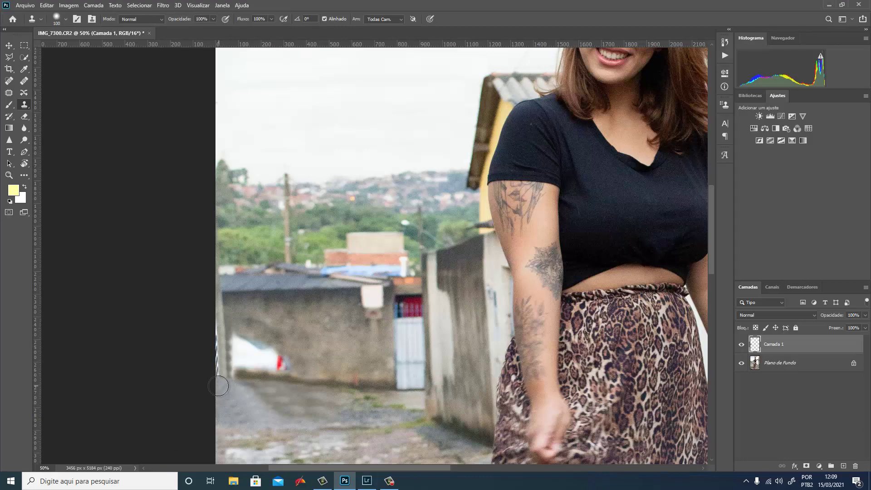
# - Shrink the brush to 90 and cover the white streak, top-left and red rear of the car
pyautogui.keyDown('alt'); pyautogui.click(245, 377); pyautogui.keyUp('alt')
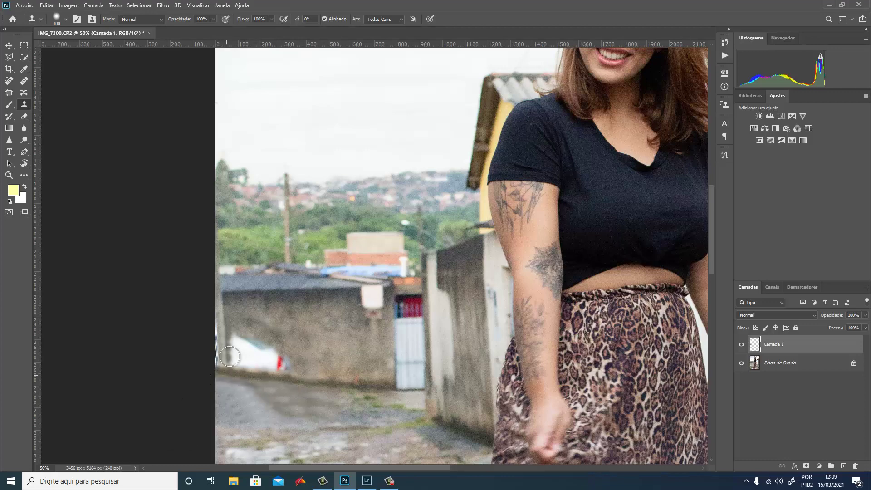
pyautogui.press('[')
pyautogui.press('[')
pyautogui.press('[')
pyautogui.press('[')
pyautogui.moveTo(216, 327)
pyautogui.mouseDown()
pyautogui.moveTo(217, 361)
pyautogui.moveTo(221, 337)
pyautogui.mouseUp()
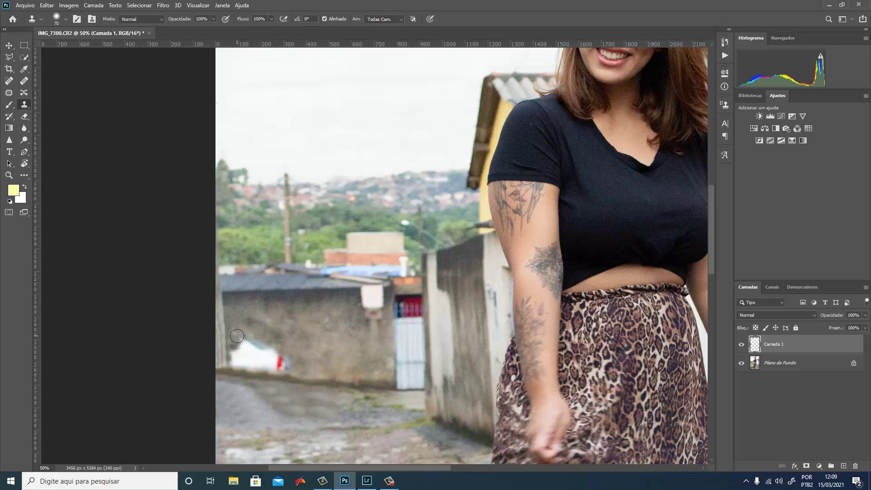
pyautogui.moveTo(236, 335)
pyautogui.mouseDown()
pyautogui.moveTo(271, 350)
pyautogui.moveTo(284, 369)
pyautogui.moveTo(238, 361)
pyautogui.mouseUp()
pyautogui.keyDown('alt'); pyautogui.click(313, 366); pyautogui.keyUp('alt')
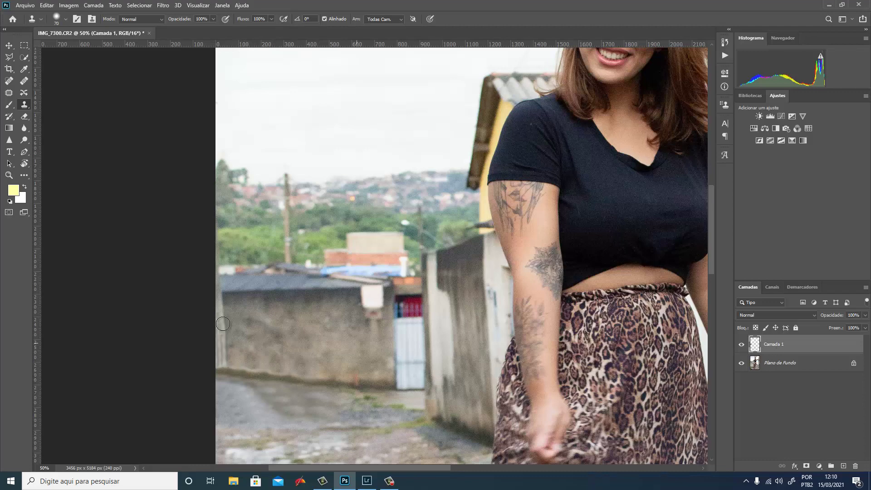
# - Zoom out and resize the Clone Stamp brush, ending at about 300
pyautogui.scroll(1, 313, 396)
pyautogui.scroll(-2, 313, 396)
pyautogui.scroll(-5, 318, 395)
pyautogui.scroll(-3, 322, 395)
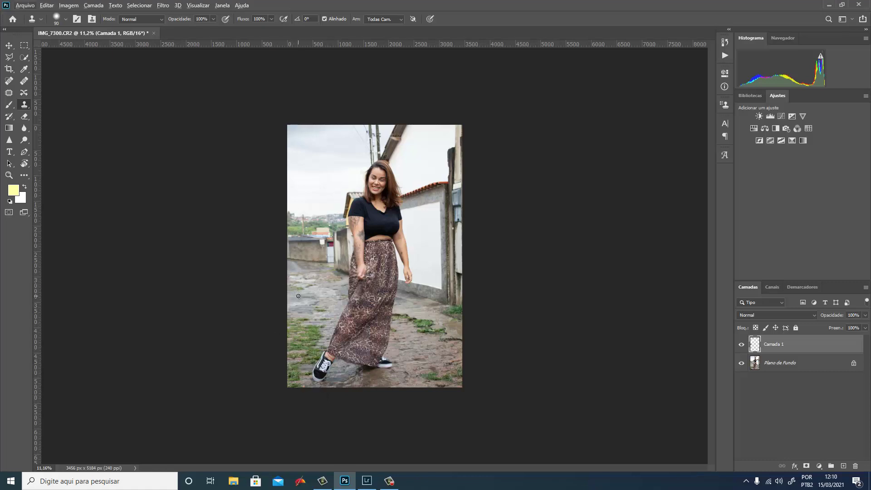
pyautogui.press(']')
pyautogui.press('[')
pyautogui.press('[')
pyautogui.press(']')
pyautogui.press(']')
pyautogui.press(']')
pyautogui.rightClick(304, 281)
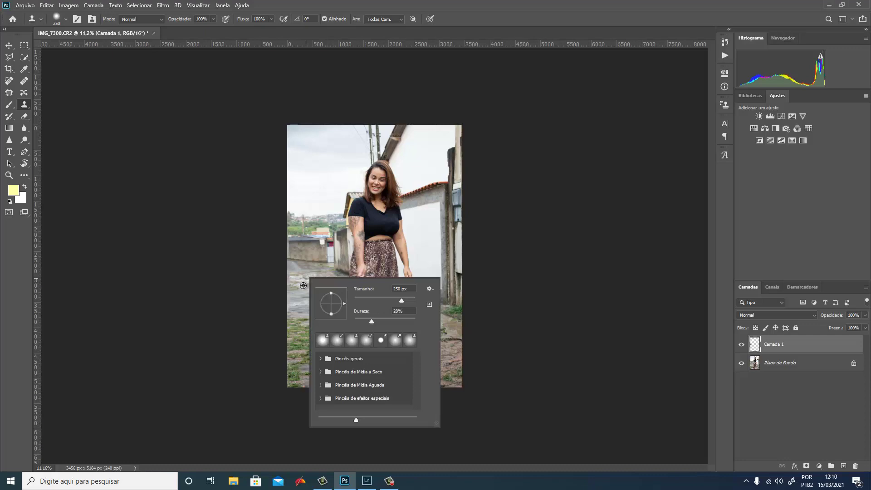
pyautogui.press('Escape')
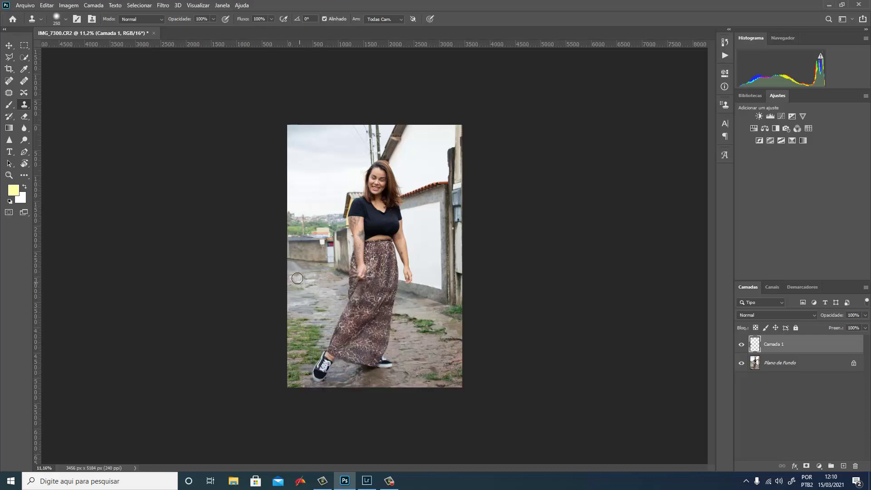
# - Touch up the road, then clone over the top of the pole, redoing the botched stroke
pyautogui.moveTo(294, 281); pyautogui.dragTo(304, 275)
pyautogui.moveTo(318, 272); pyautogui.dragTo(313, 270)
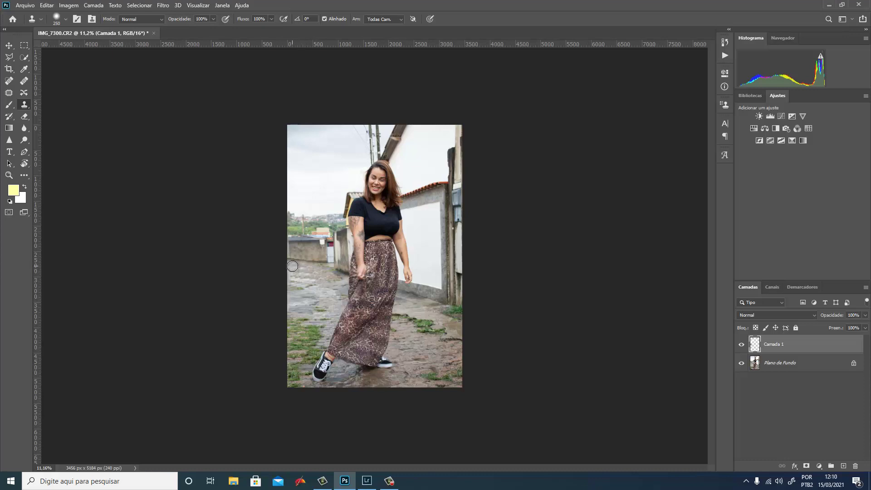
pyautogui.keyDown('alt'); pyautogui.click(318, 266); pyautogui.keyUp('alt')
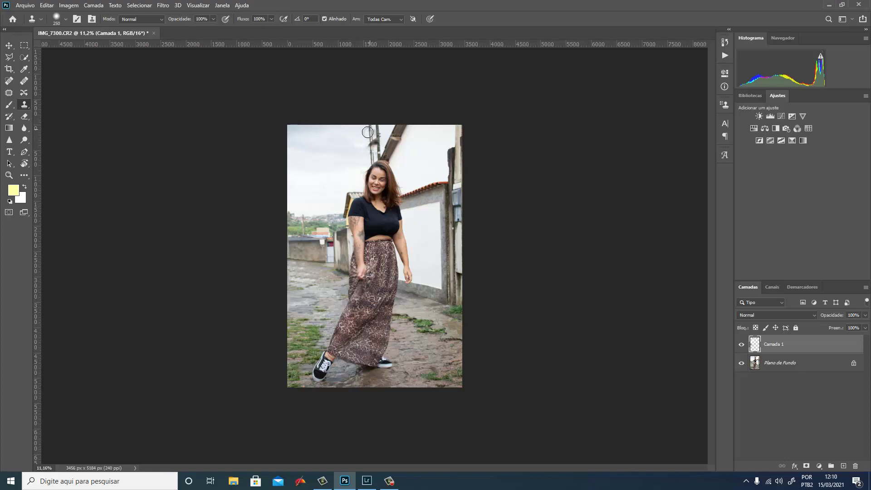
pyautogui.moveTo(370, 131); pyautogui.dragTo(358, 159)
pyautogui.hotkey('ctrl', 'z')
pyautogui.moveTo(370, 145); pyautogui.dragTo(357, 129)
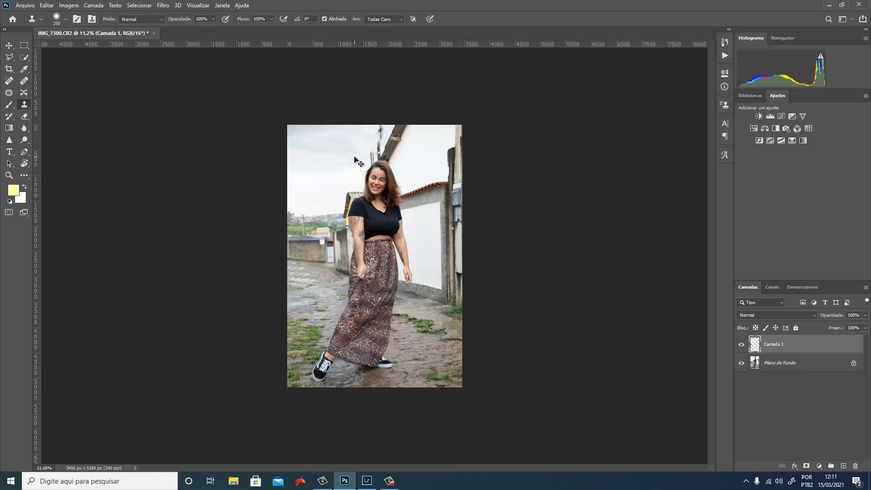
# - At 33.3% zoom, paint sky over the pole above her hair with a 125 brush
pyautogui.hotkey('ctrl', '+')
pyautogui.hotkey('ctrl', '+')
pyautogui.hotkey('ctrl', '+')
pyautogui.hotkey('ctrl', '+')
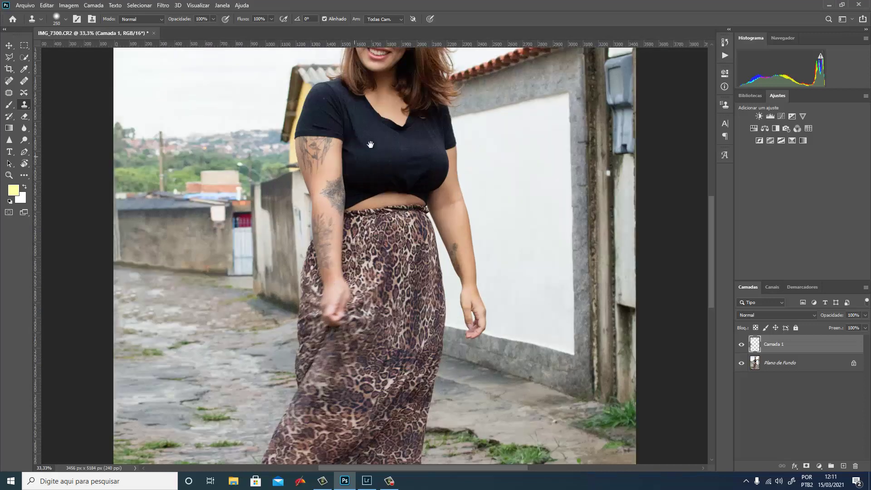
pyautogui.moveTo(378, 283)
pyautogui.mouseDown()
pyautogui.moveTo(385, 434)
pyautogui.moveTo(379, 175)
pyautogui.mouseUp()
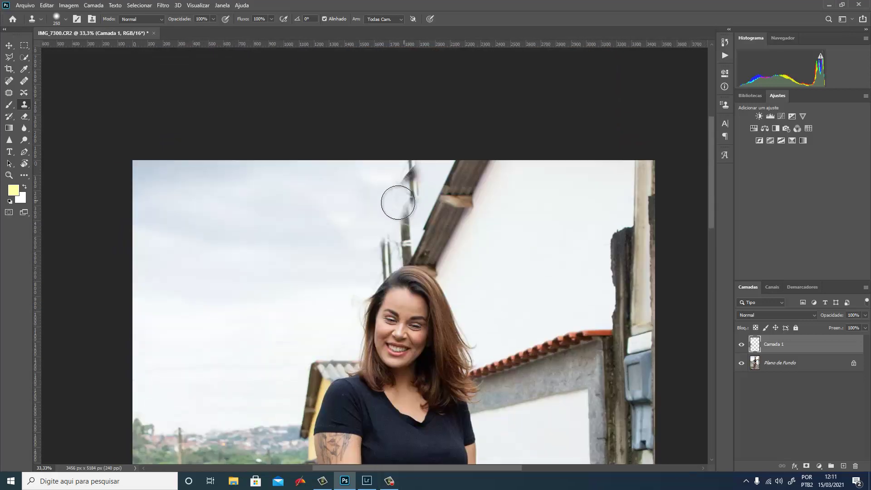
pyautogui.keyDown('alt'); pyautogui.click(326, 235); pyautogui.keyUp('alt')
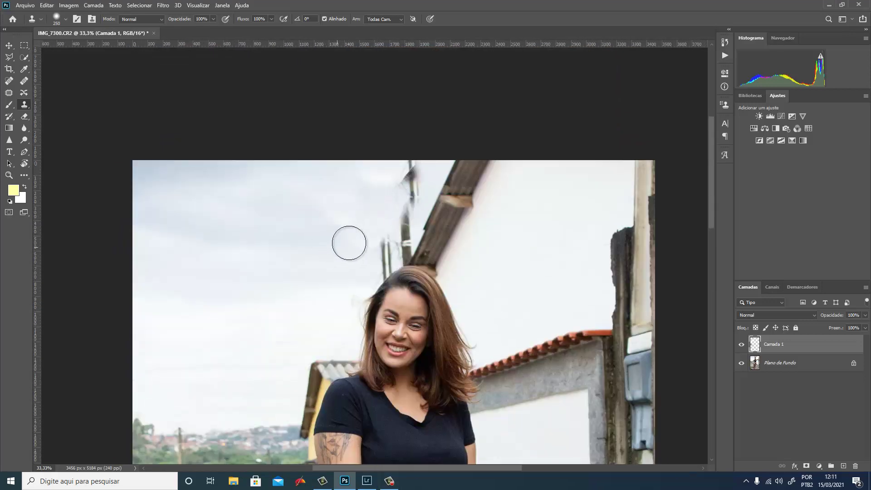
pyautogui.moveTo(379, 245); pyautogui.dragTo(376, 263)
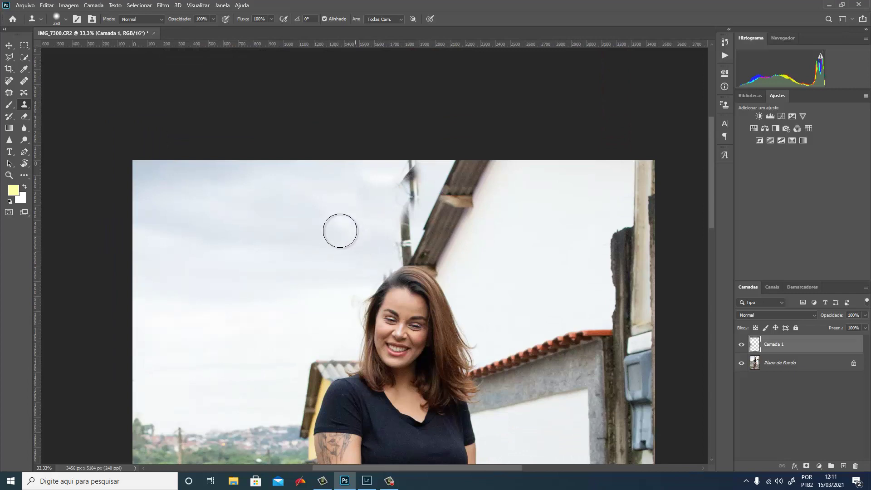
pyautogui.press('[')
pyautogui.press('[')
pyautogui.press('[')
pyautogui.press('[')
pyautogui.press('[')
pyautogui.press('[')
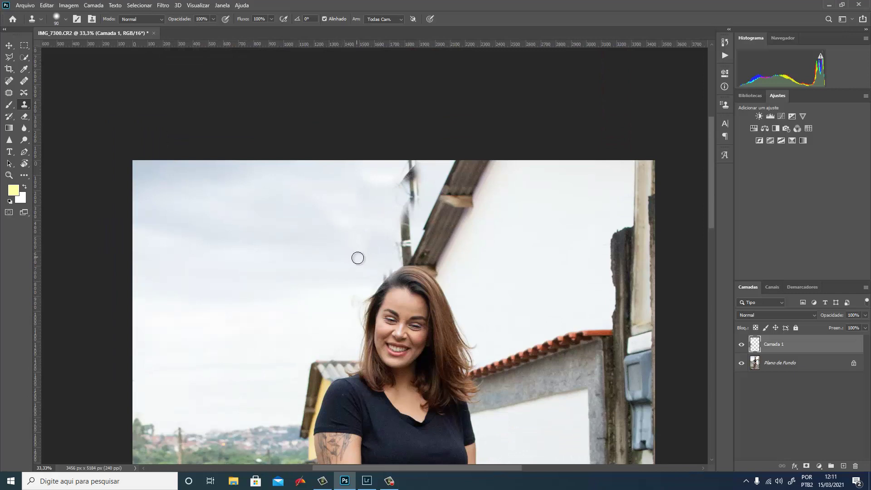
pyautogui.keyDown('alt'); pyautogui.click(355, 267); pyautogui.keyUp('alt')
pyautogui.moveTo(386, 269); pyautogui.dragTo(399, 219)
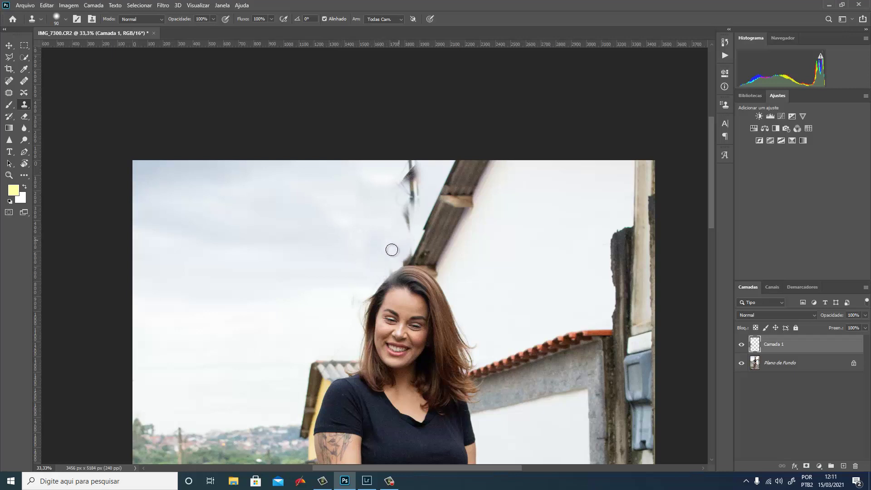
pyautogui.moveTo(391, 249)
pyautogui.mouseDown()
pyautogui.moveTo(407, 157)
pyautogui.moveTo(401, 189)
pyautogui.moveTo(419, 177)
pyautogui.moveTo(409, 159)
pyautogui.mouseUp()
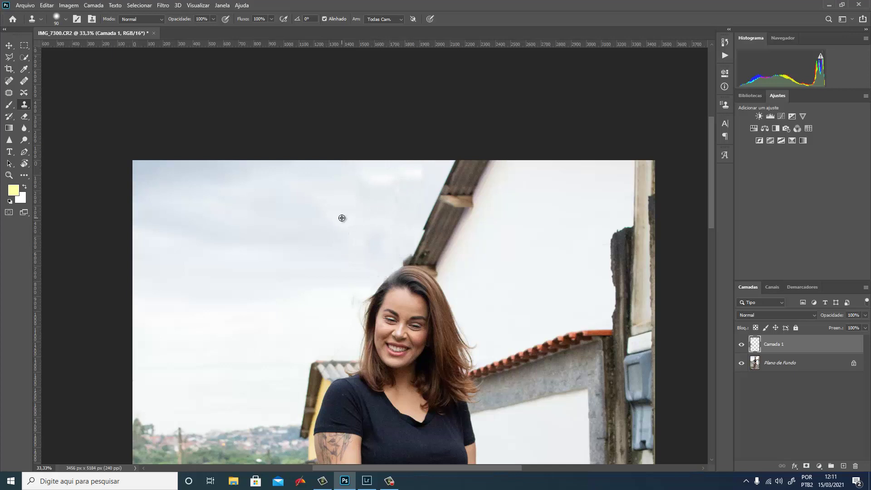
pyautogui.scroll(-2, 342, 218)
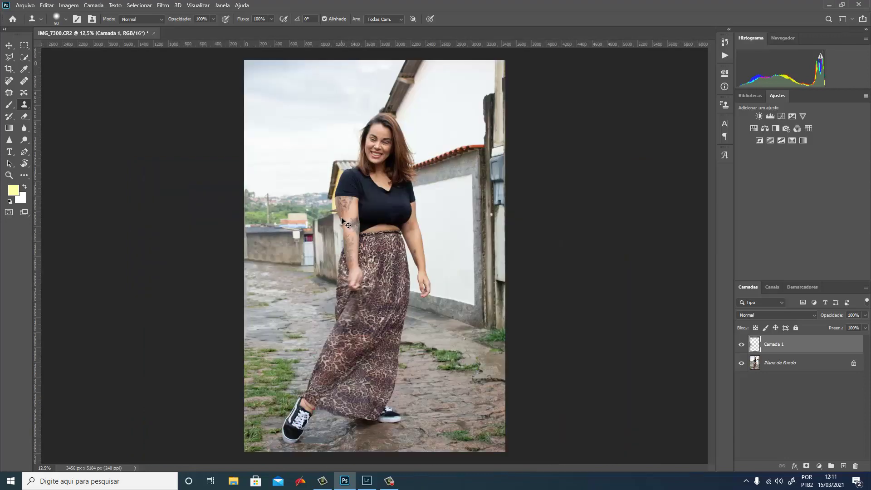
pyautogui.scroll(-1, 342, 218)
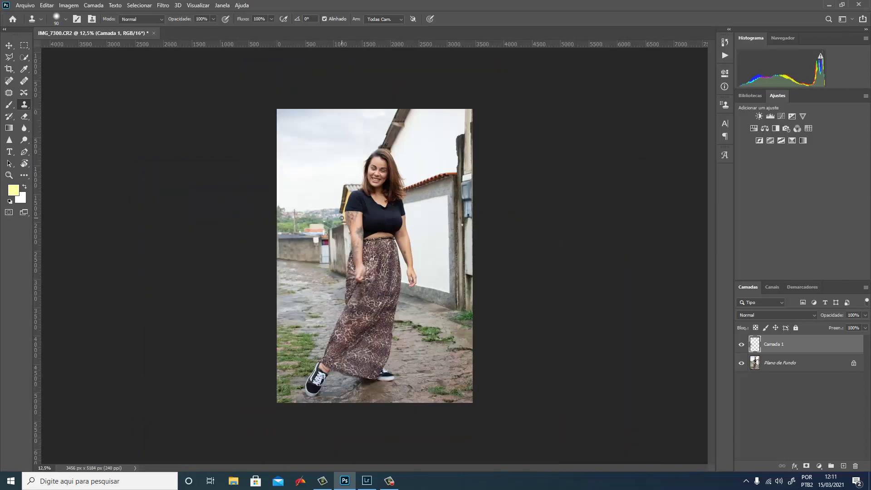
pyautogui.click(742, 345)
pyautogui.click(742, 346)
pyautogui.click(742, 346)
pyautogui.click(742, 345)
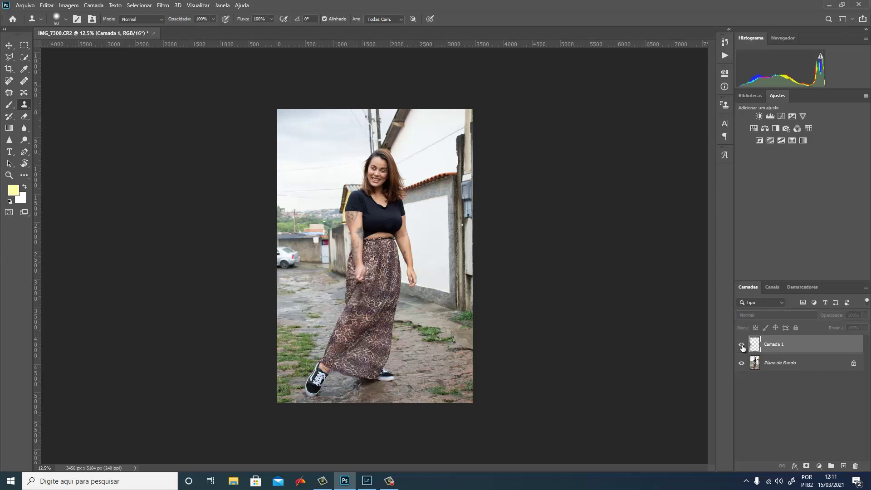
pyautogui.click(742, 346)
pyautogui.click(742, 346)
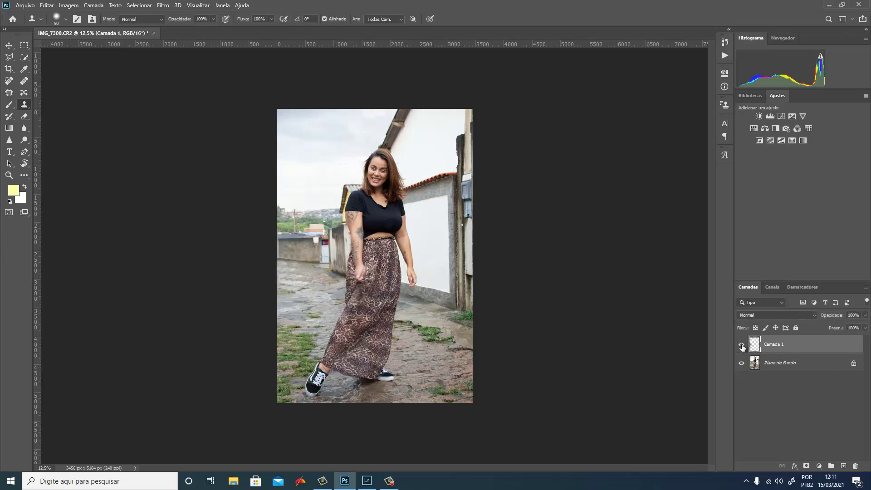
pyautogui.click(742, 346)
pyautogui.click(742, 346)
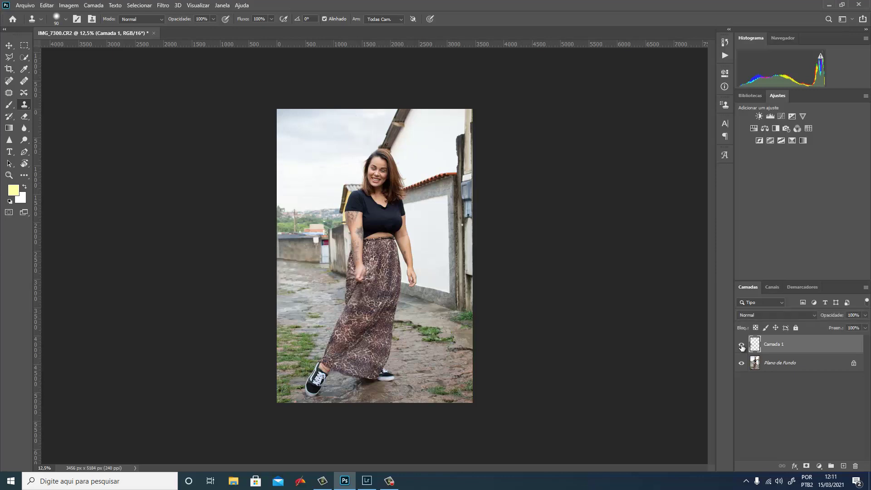